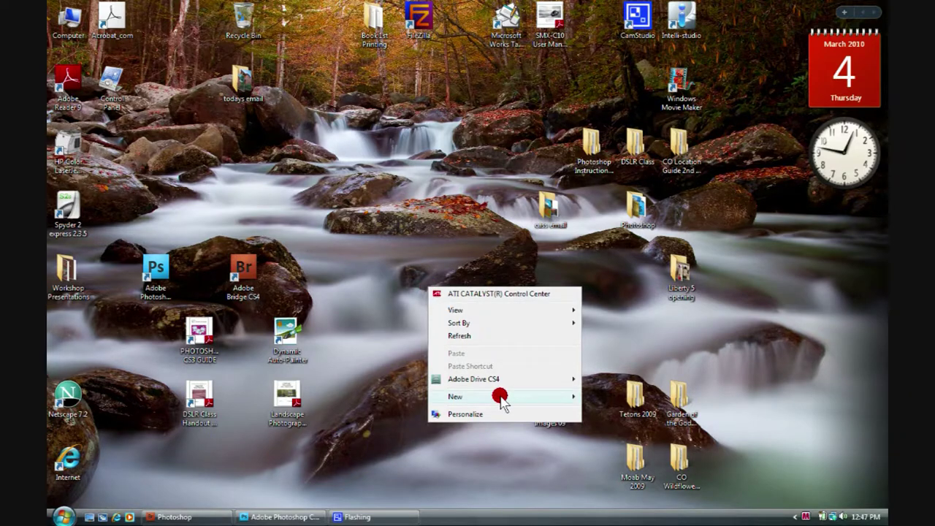
Create a desktop folder named 'Colorado', open it and move its window toward the centre.
mouse_move(500, 396)
left_click(598, 397)
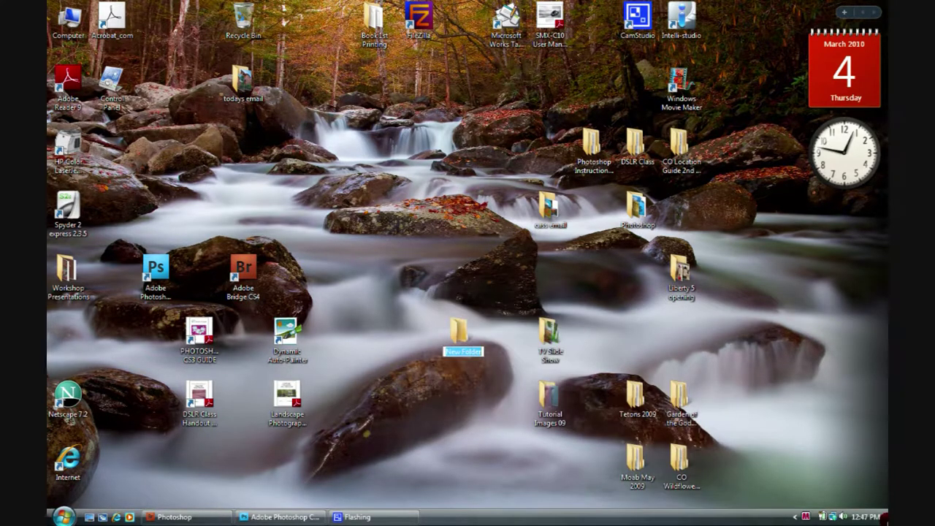
type("Colorado")
key("Return")
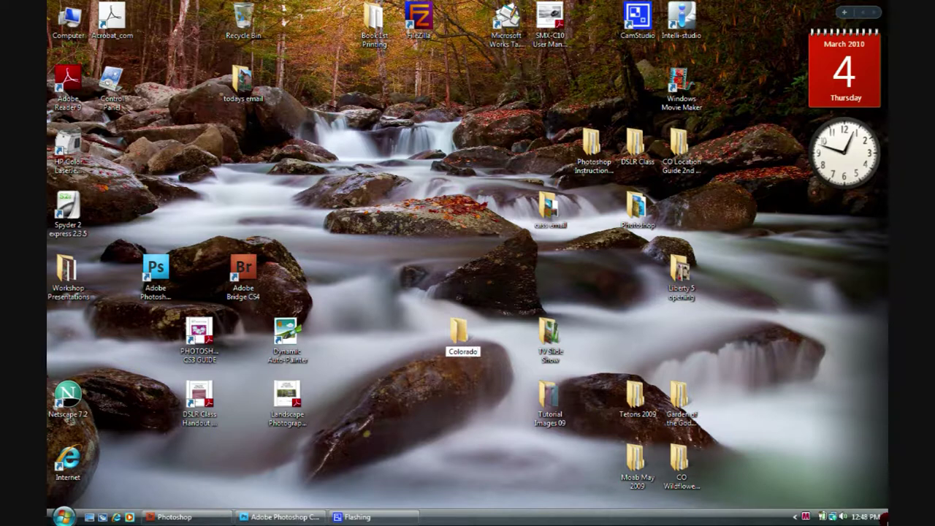
double_click(457, 331)
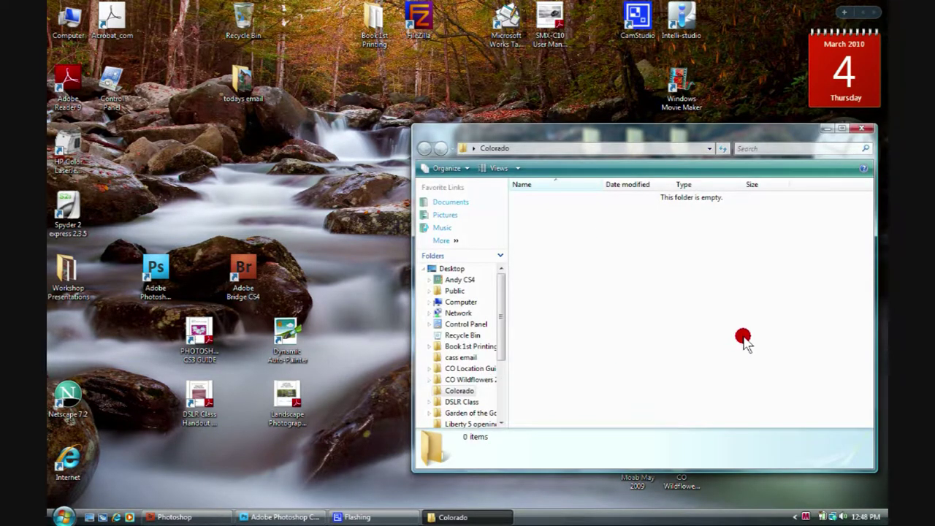
left_click_drag(627, 136, 500, 155)
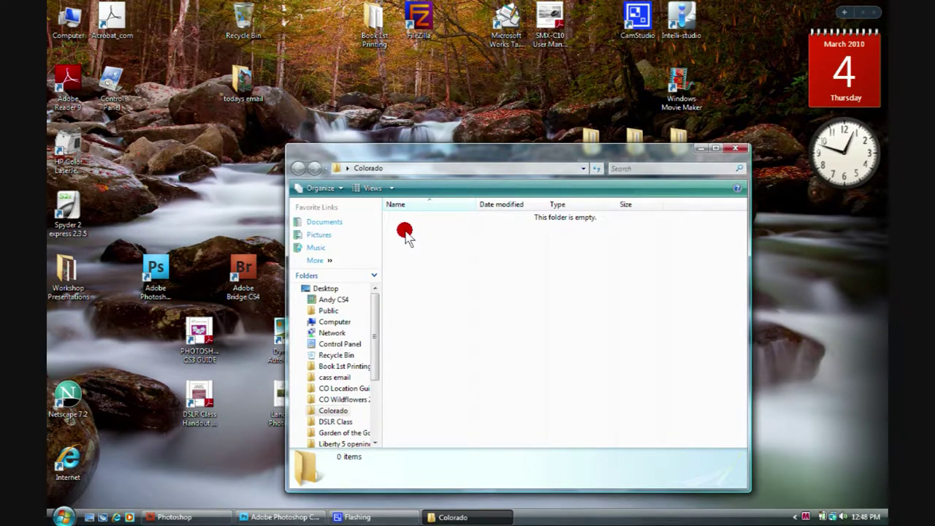
Add a new folder named 'Garden of the Gods' in the empty Colorado window and open it.
right_click(471, 257)
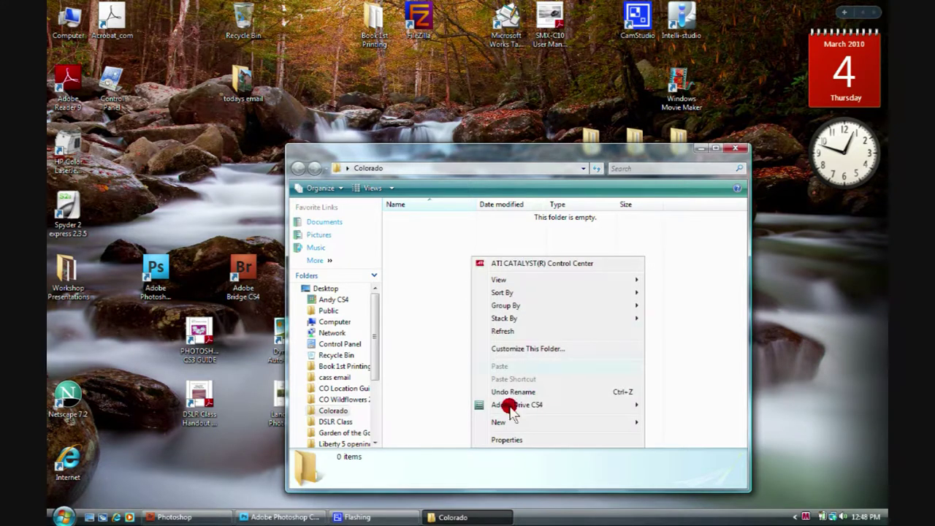
mouse_move(504, 420)
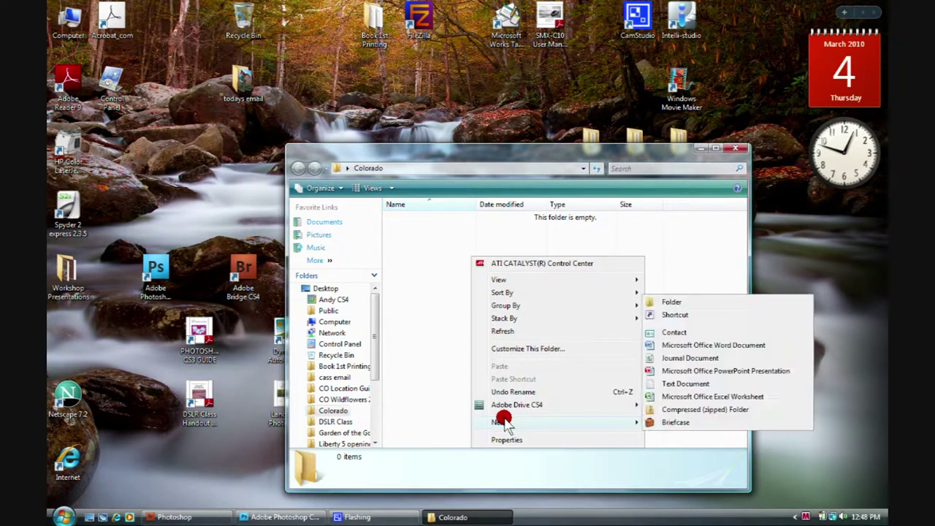
left_click(689, 301)
type("Garde")
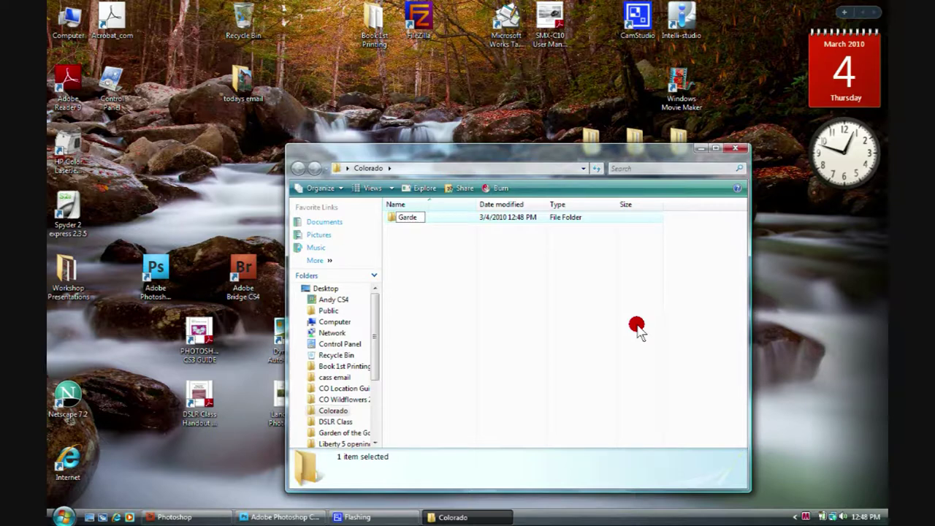
type("n of the Gods")
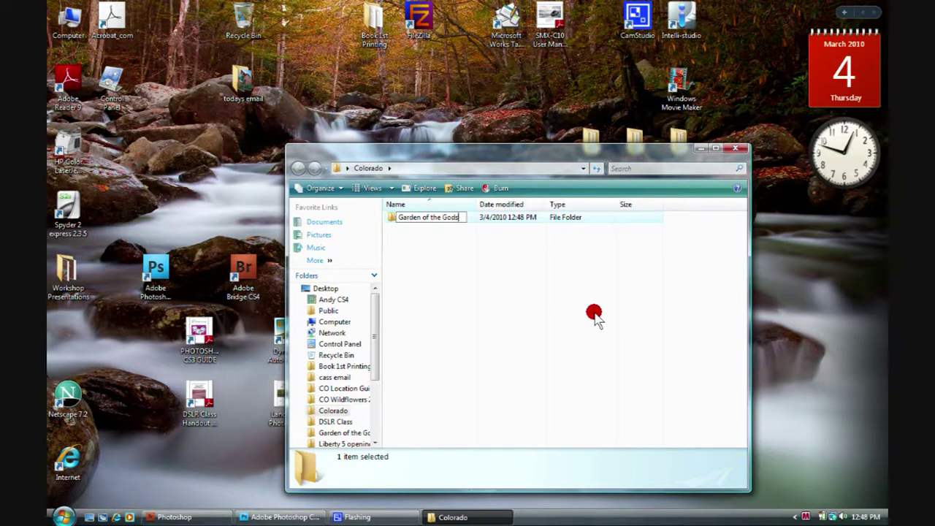
left_click(394, 228)
double_click(394, 224)
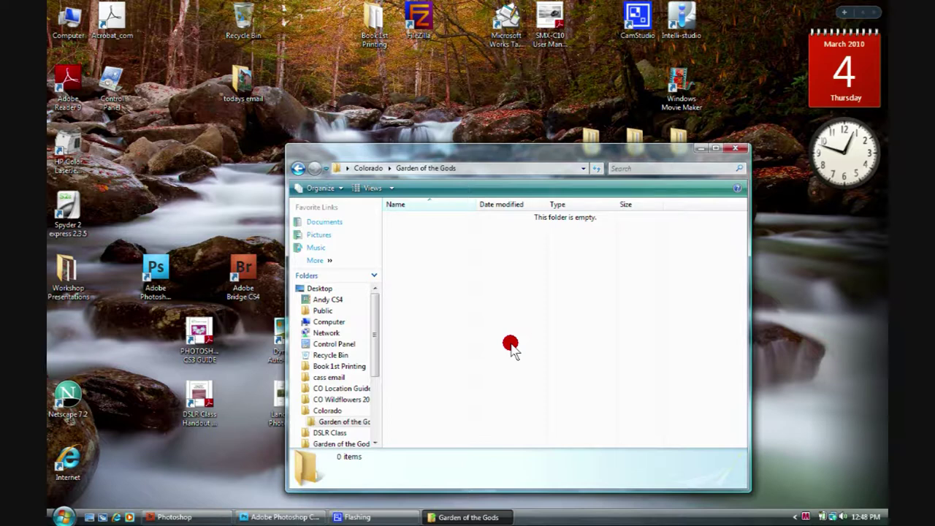
Create a folder named 'GOG 2010' inside Garden of the Gods, correcting the mistyped year, and open it.
right_click(454, 253)
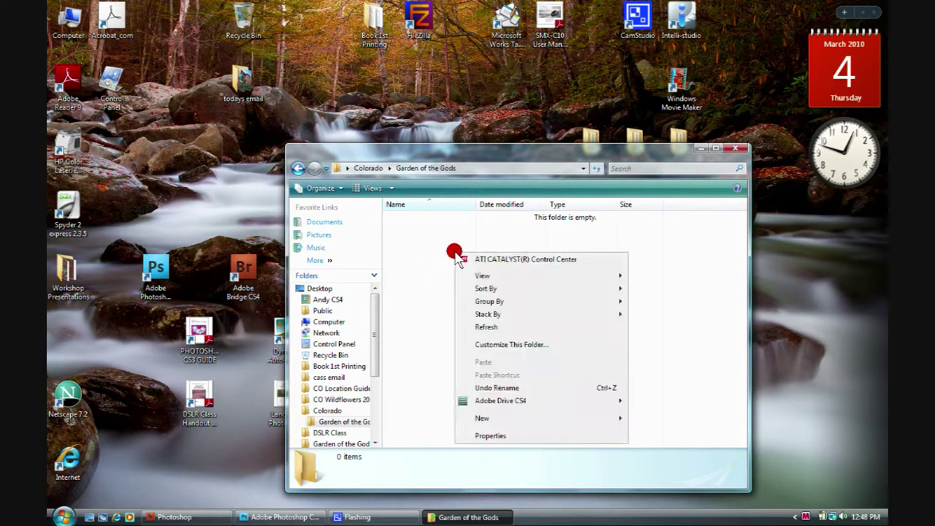
mouse_move(501, 415)
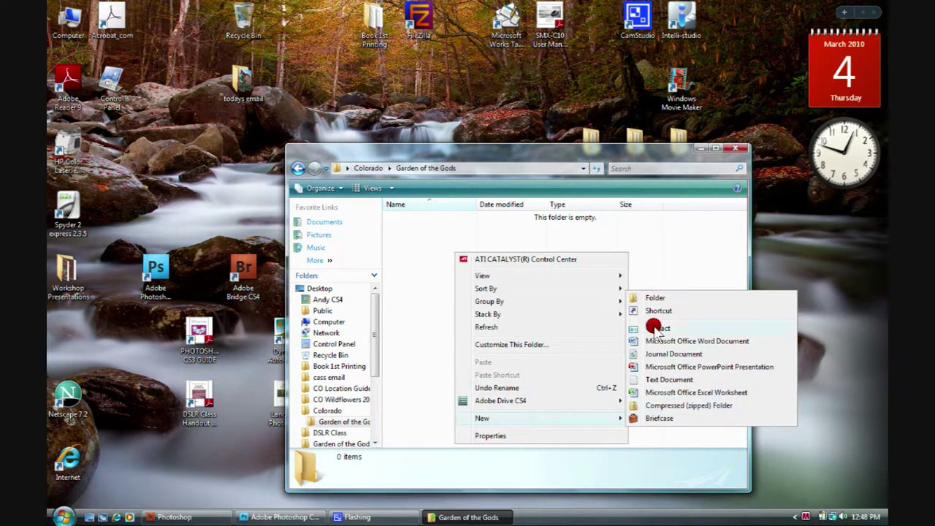
left_click(648, 299)
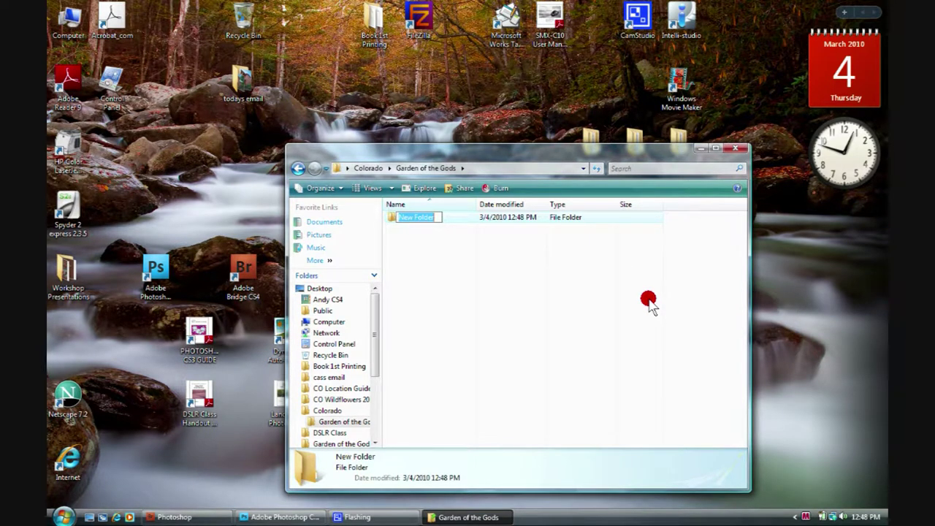
type("GOG")
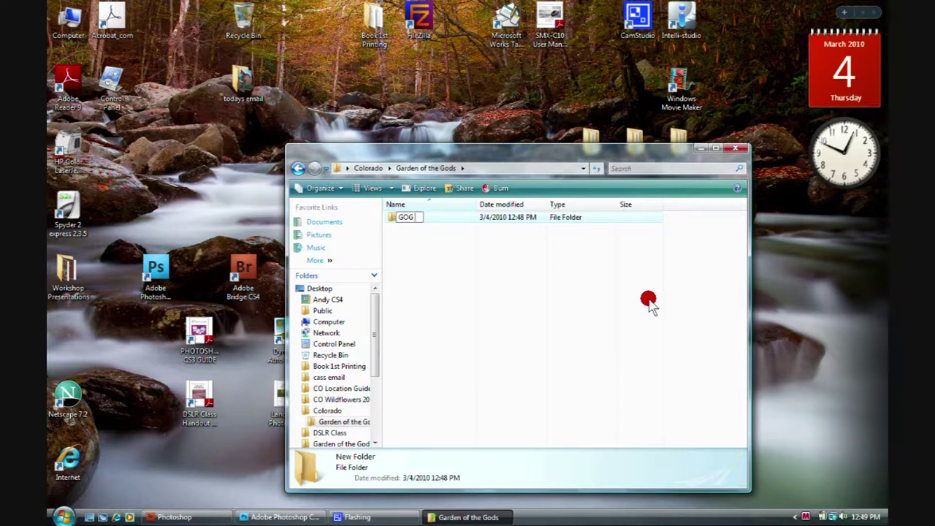
type(" 2101")
key("BackSpace")
key("BackSpace")
key("BackSpace")
type("010")
left_click(389, 217)
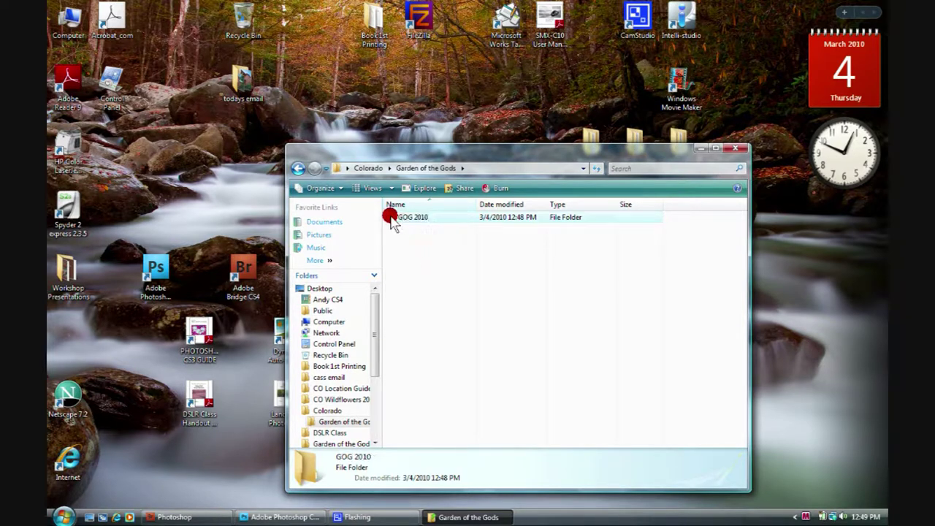
double_click(398, 218)
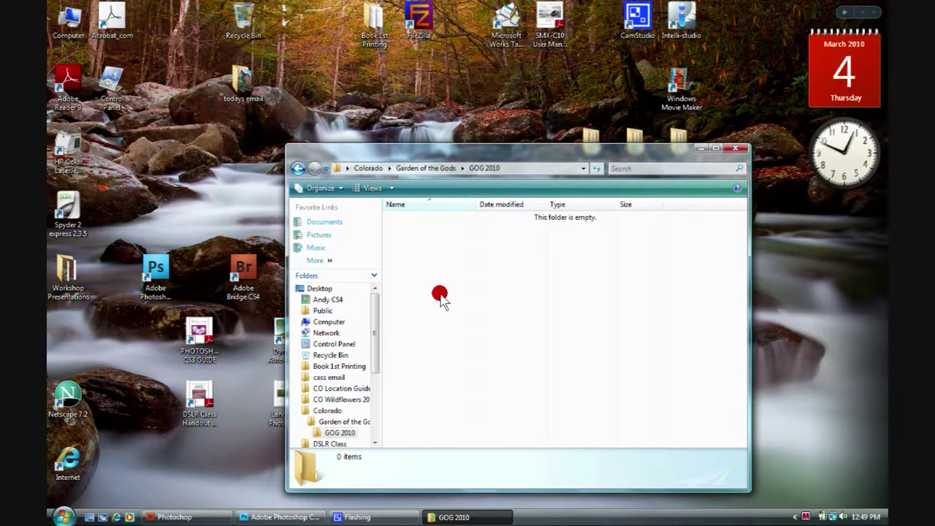
Close the GOG 2010 window and drag the Colorado desktop folder into the Recycle Bin.
left_click(735, 148)
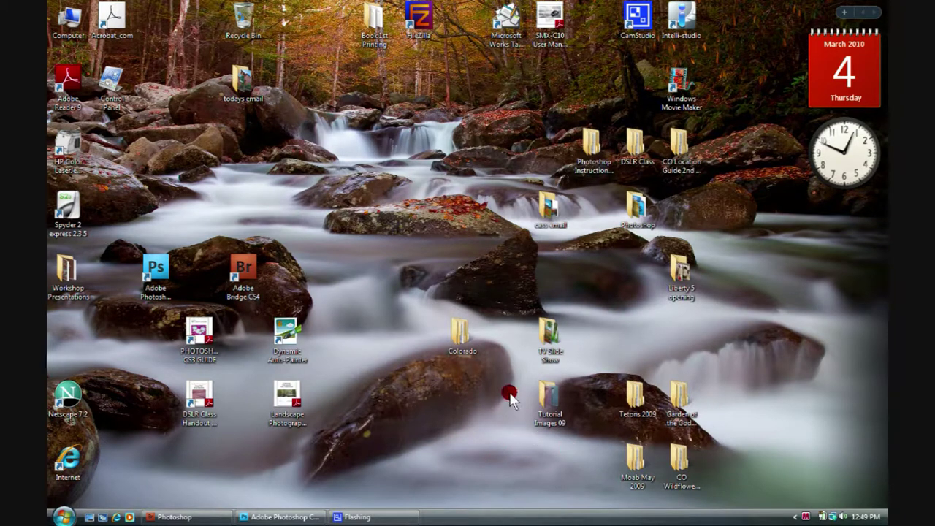
left_click(645, 398)
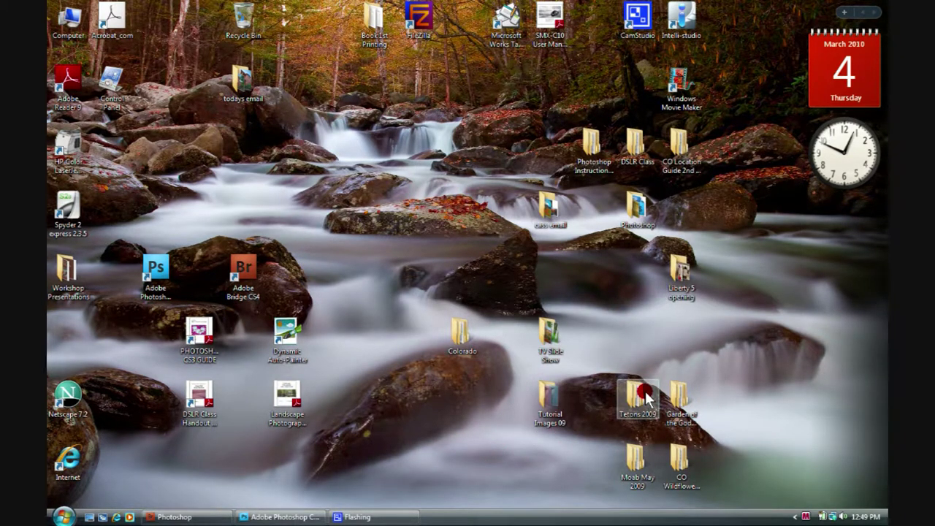
left_click(638, 394)
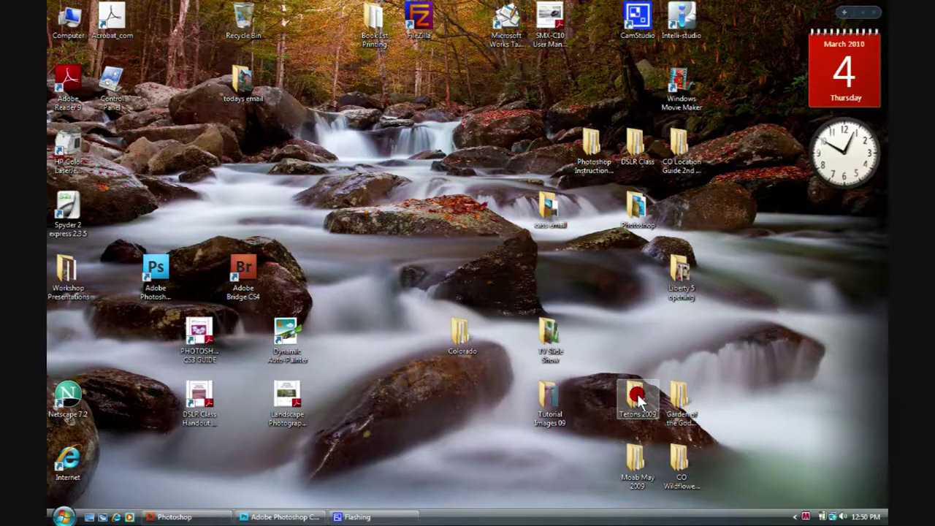
left_click(458, 333)
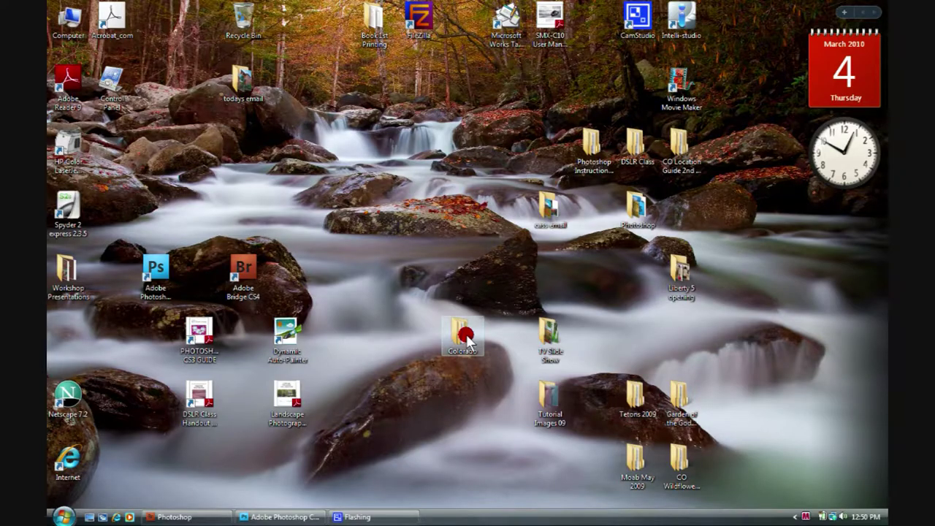
left_click_drag(460, 337, 249, 24)
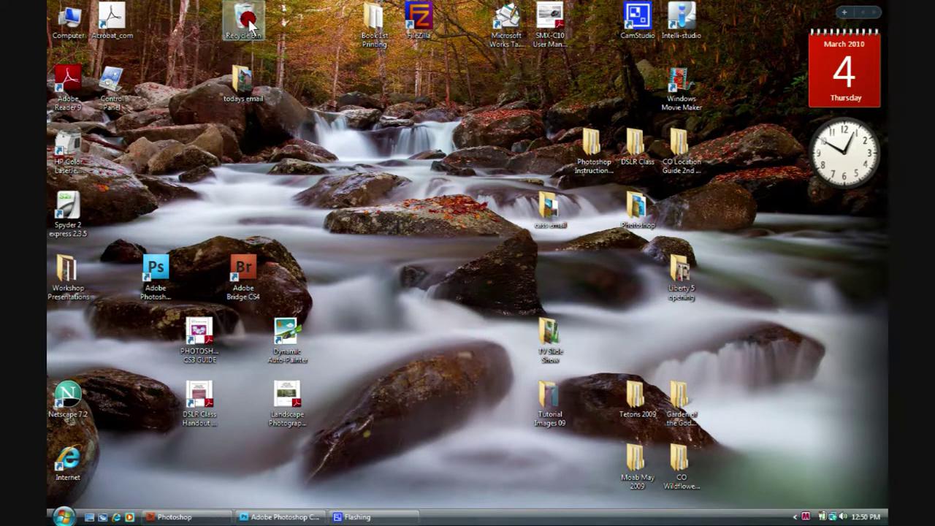
Create a new folder named 'Garden of the Gods' inside Photoshop > Canon Raw.
double_click(630, 207)
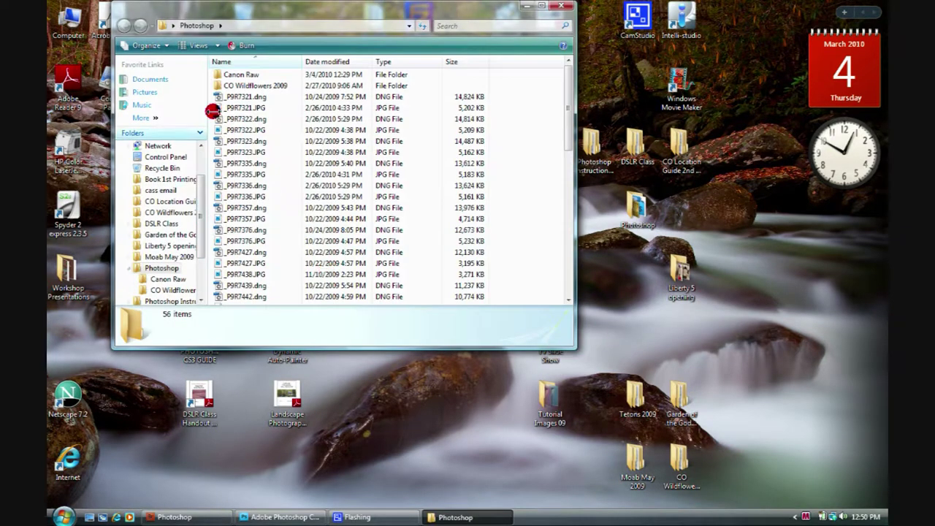
double_click(217, 74)
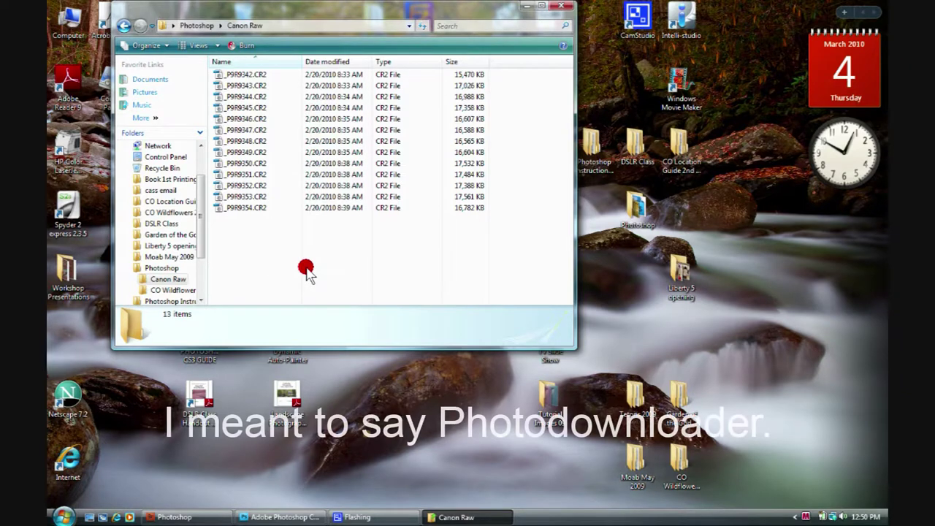
right_click(253, 233)
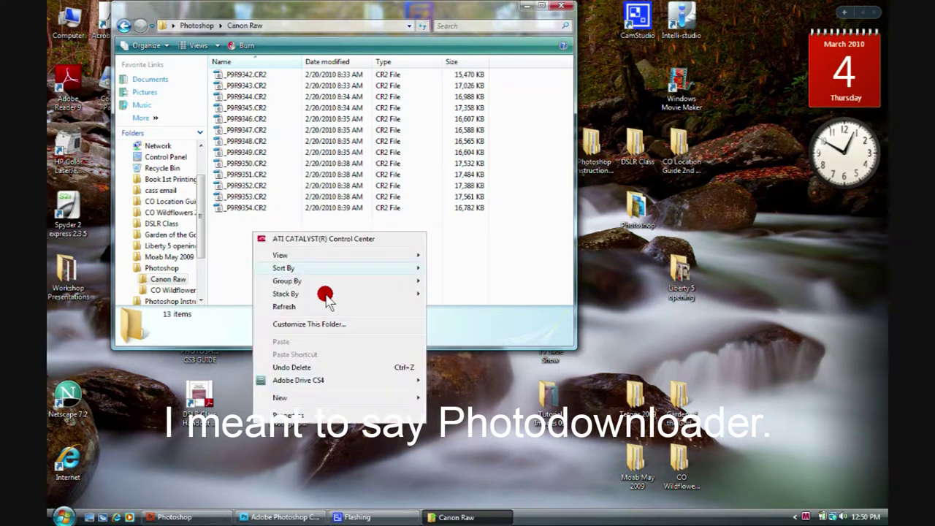
mouse_move(375, 401)
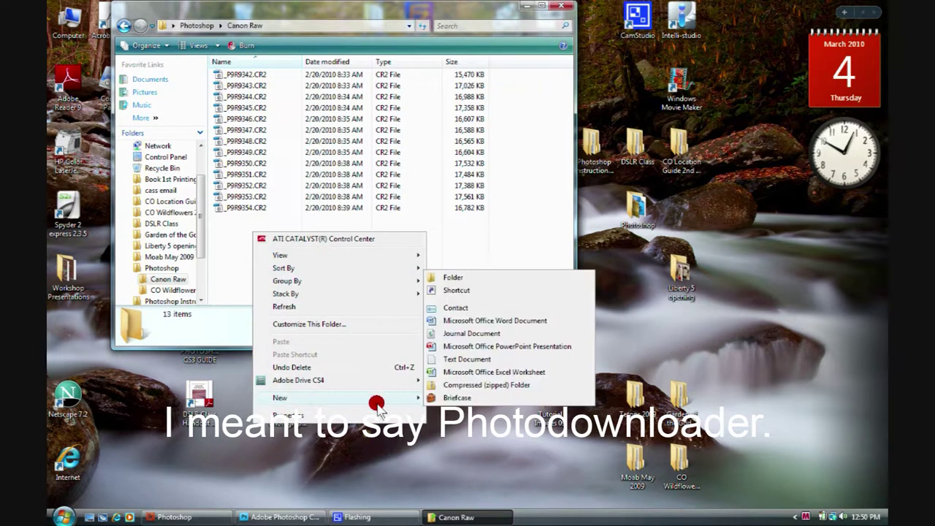
left_click(453, 277)
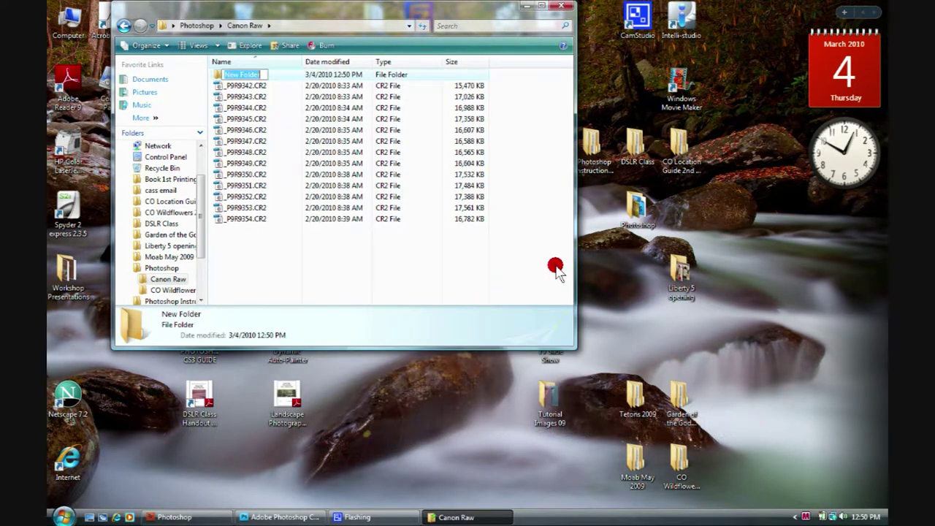
type("Garden of the Gods")
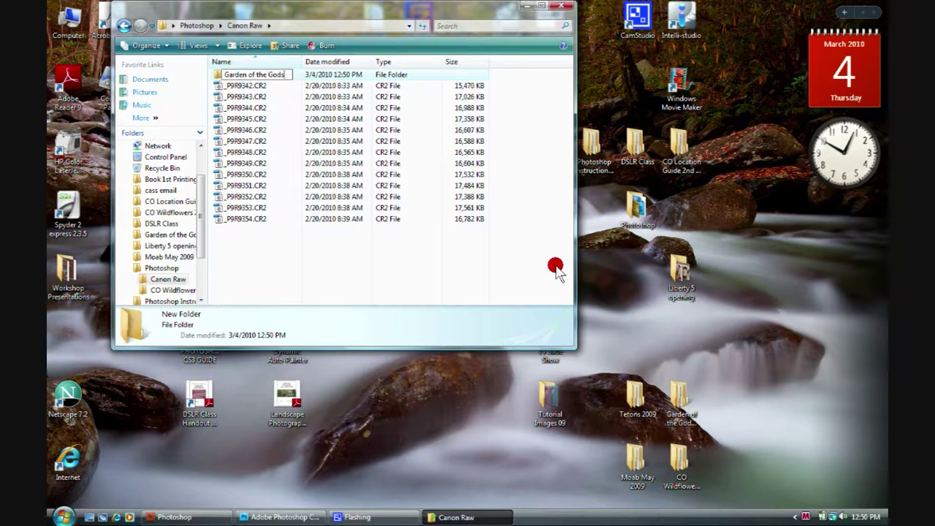
left_click(391, 257)
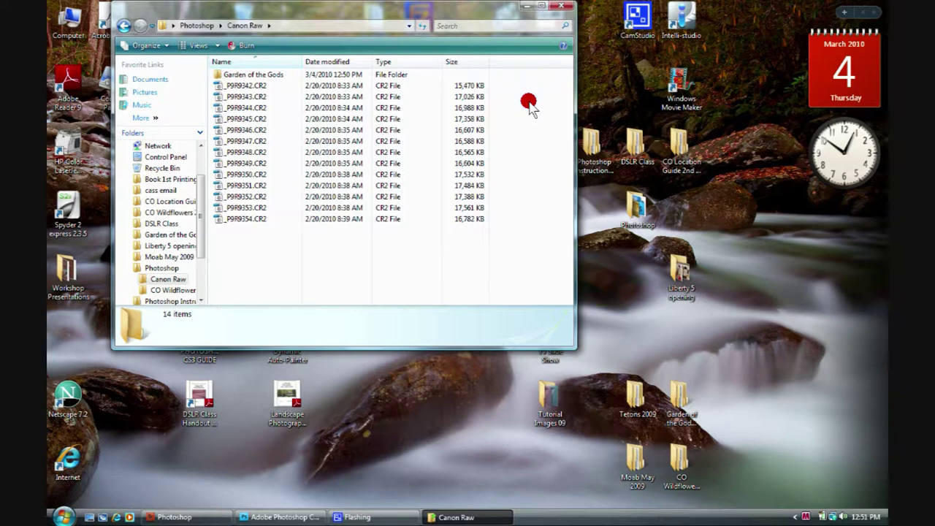
Reopen Canon Raw to confirm the empty Garden of the Gods folder, then close the window.
left_click(124, 26)
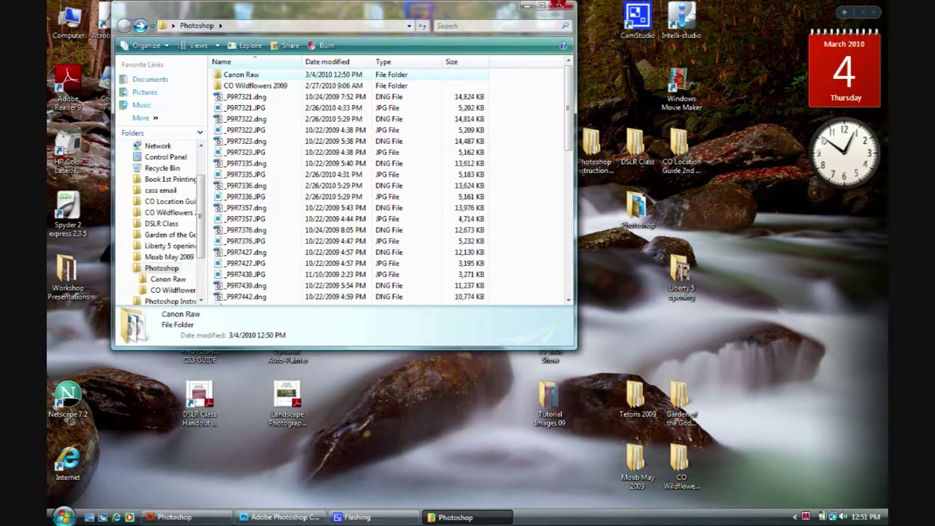
left_click(560, 5)
double_click(638, 207)
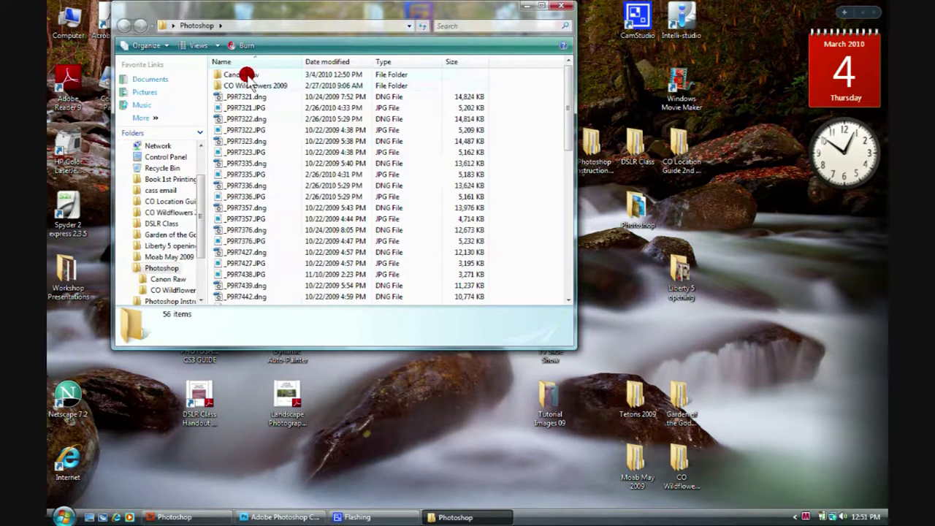
double_click(247, 75)
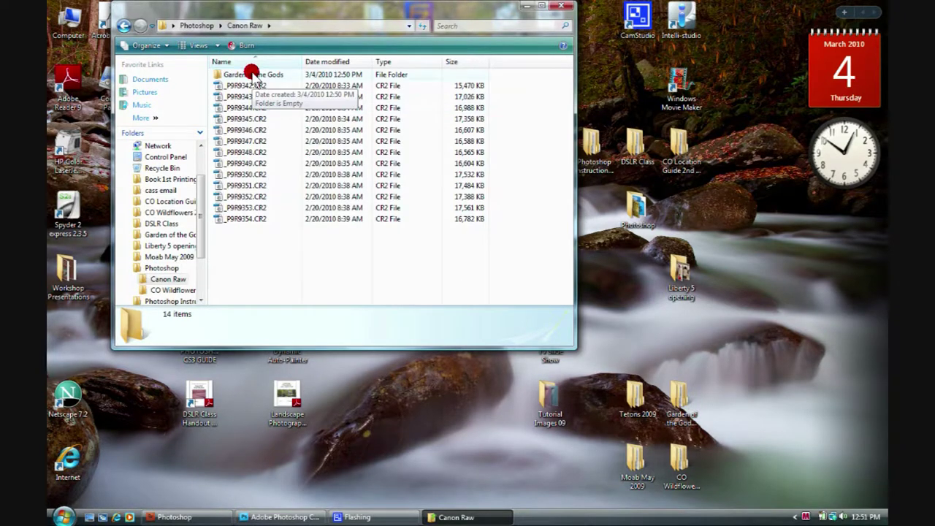
double_click(250, 75)
left_click(125, 25)
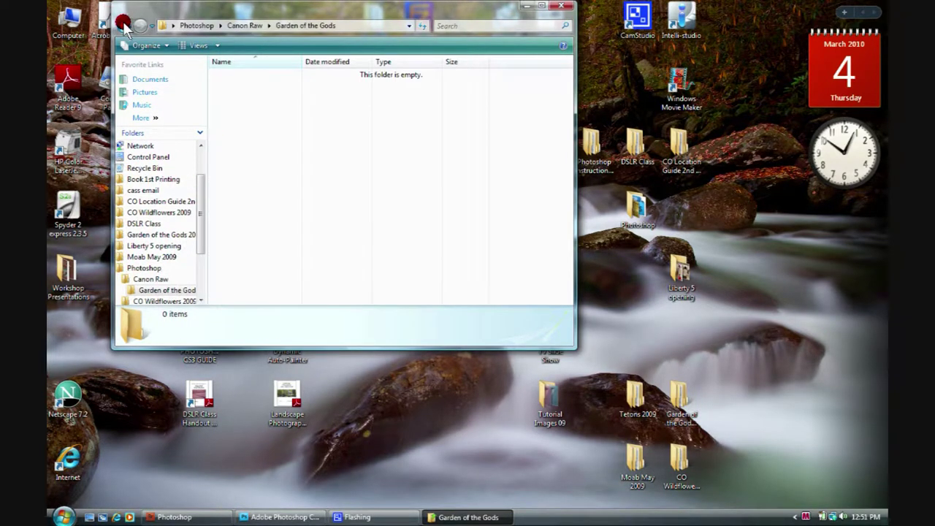
left_click(562, 7)
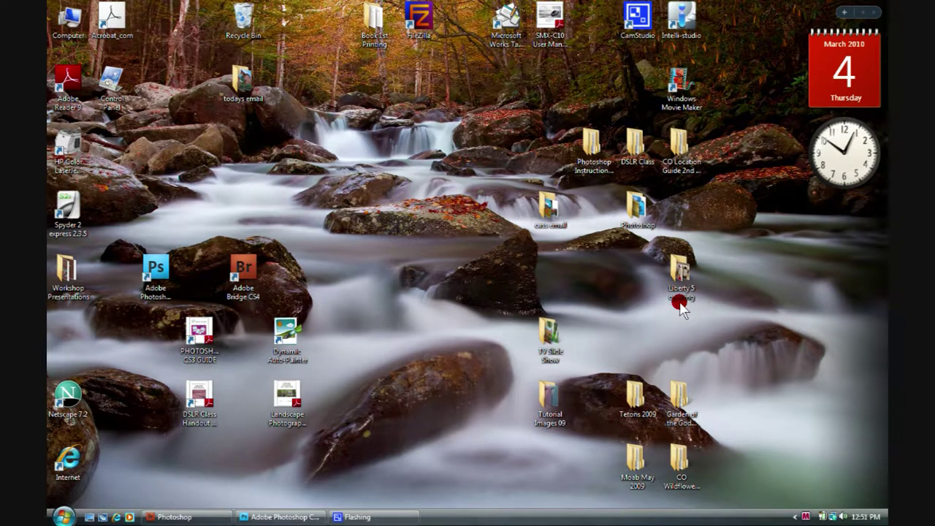
left_click(173, 517)
left_click(363, 315)
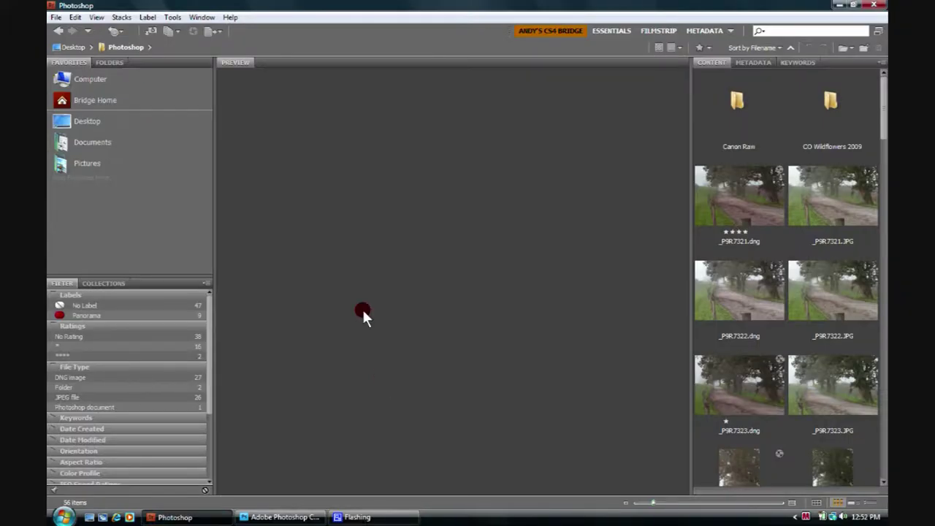
left_click(55, 16)
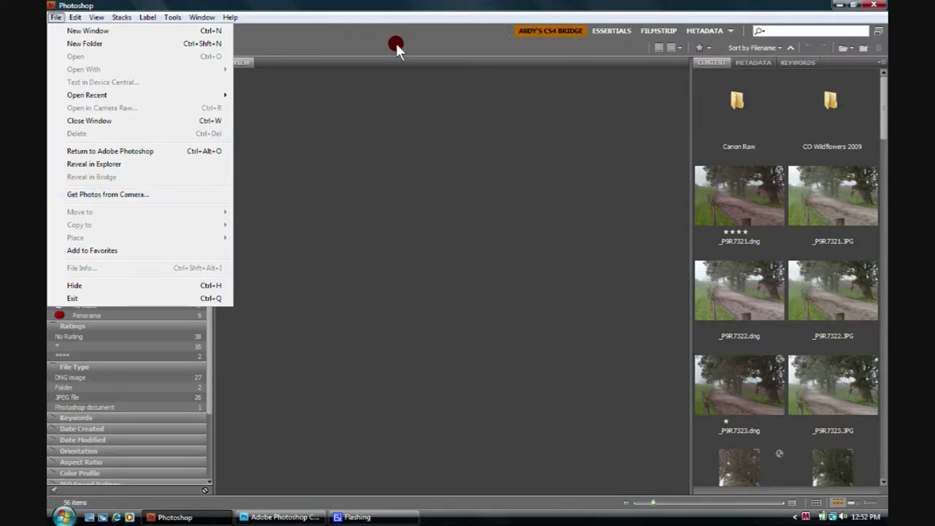
left_click(410, 113)
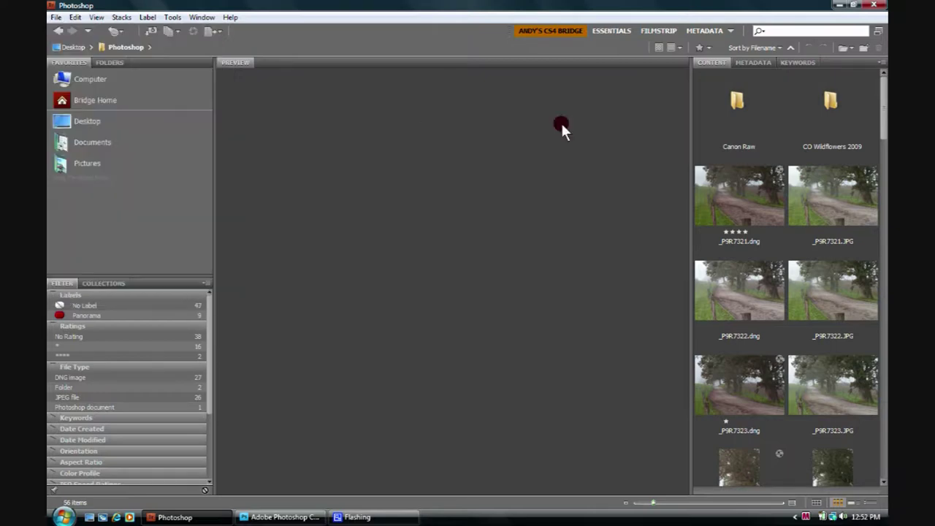
left_click(837, 6)
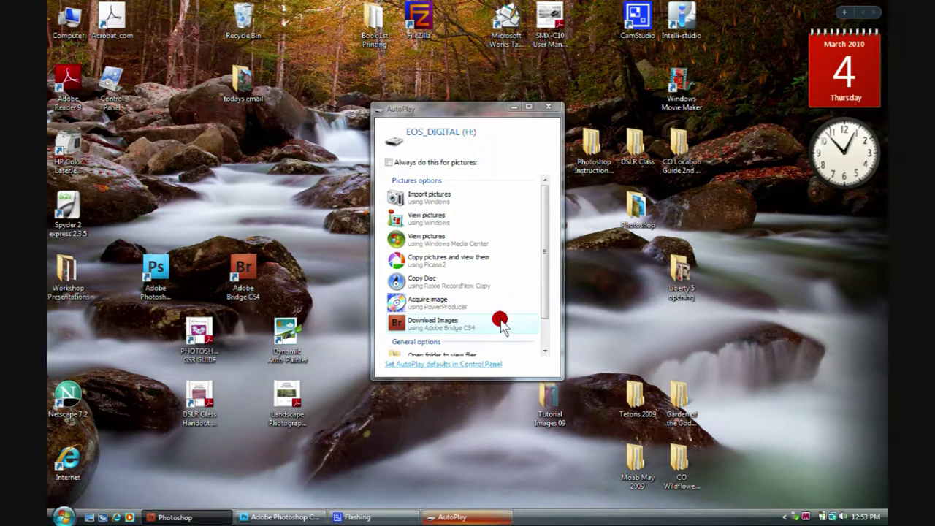
Choose 'Download Images using Adobe Bridge CS4' for the EOS_DIGITAL card.
left_click(426, 325)
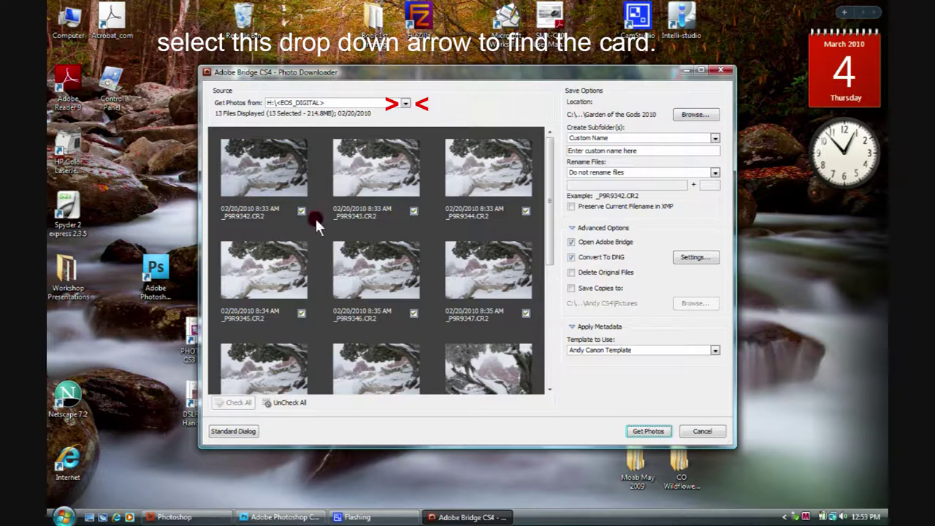
left_click(230, 433)
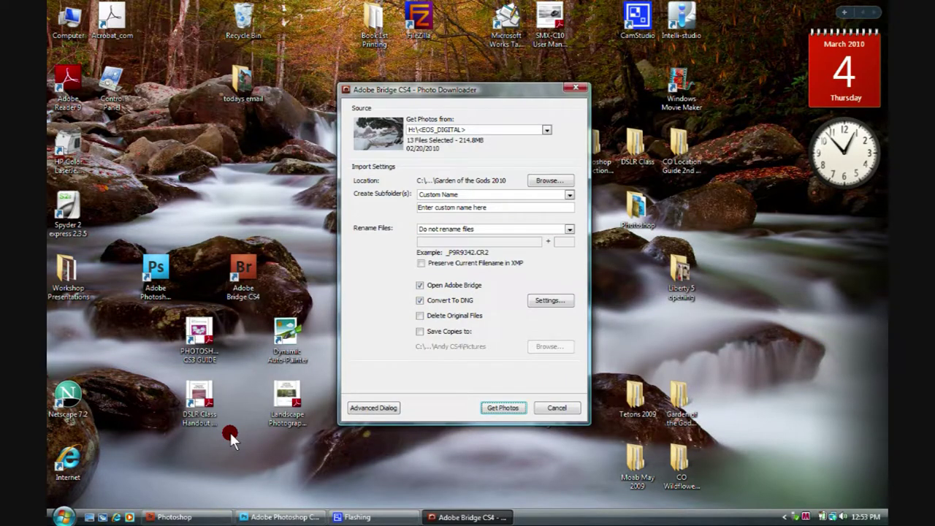
left_click(375, 408)
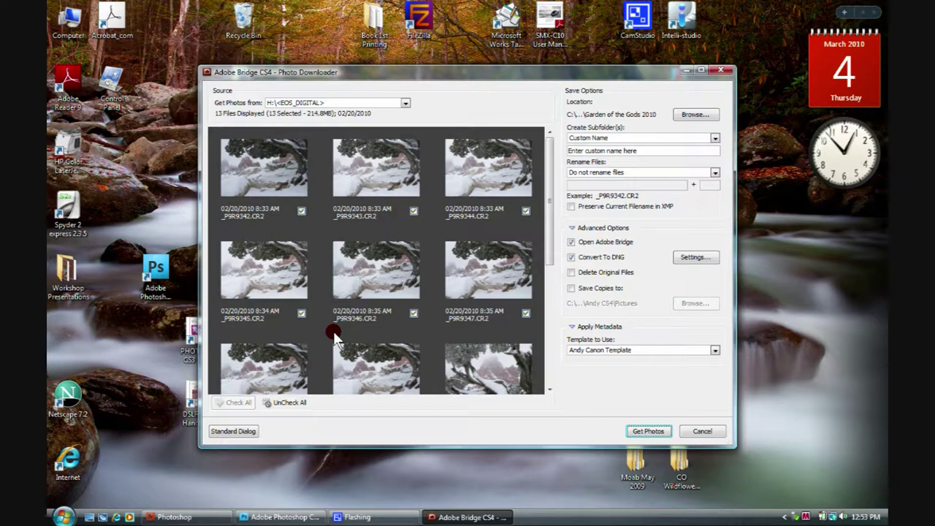
mouse_move(548, 210)
left_mouse_down()
mouse_move(545, 369)
mouse_move(545, 207)
left_mouse_up()
left_click(300, 210)
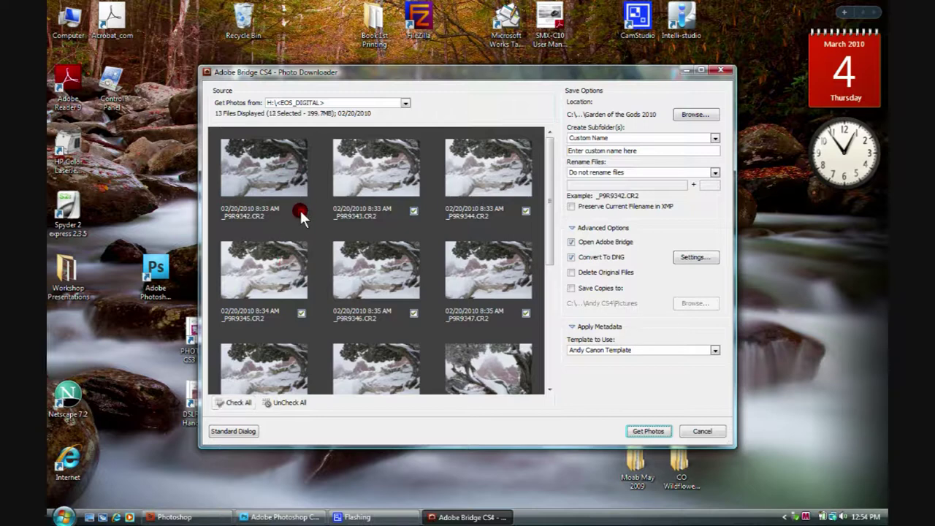
left_click(301, 210)
left_click(415, 209)
left_click(413, 209)
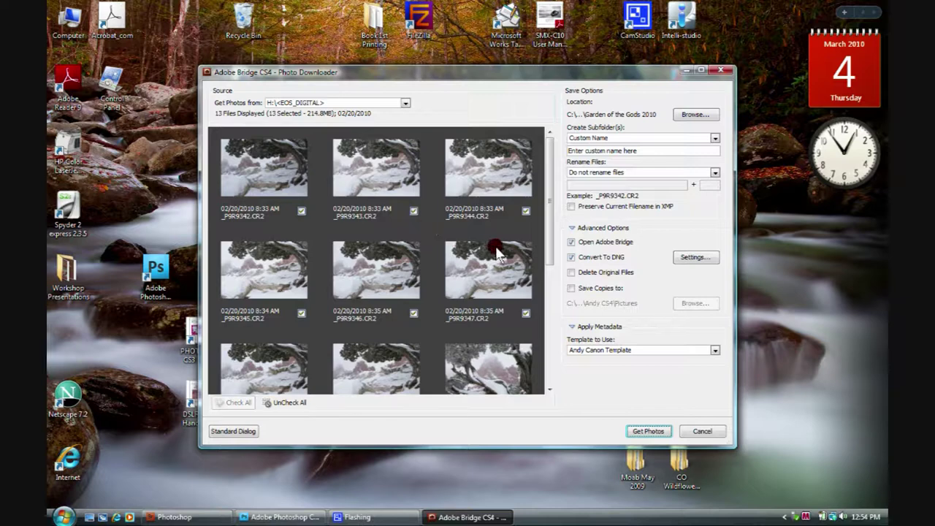
left_click_drag(548, 198, 563, 183)
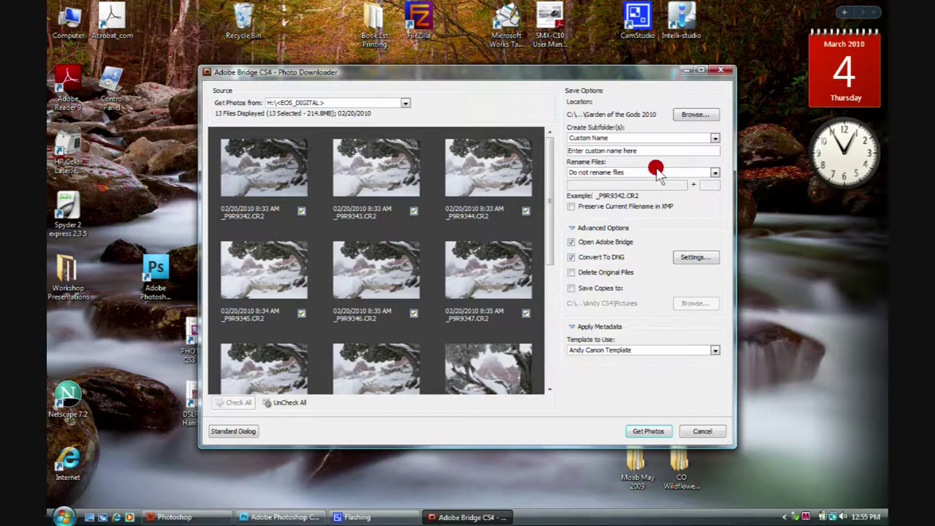
Browse to Desktop > Photoshop > Canon Raw > Garden of the Gods and confirm it as the save folder.
left_click(690, 115)
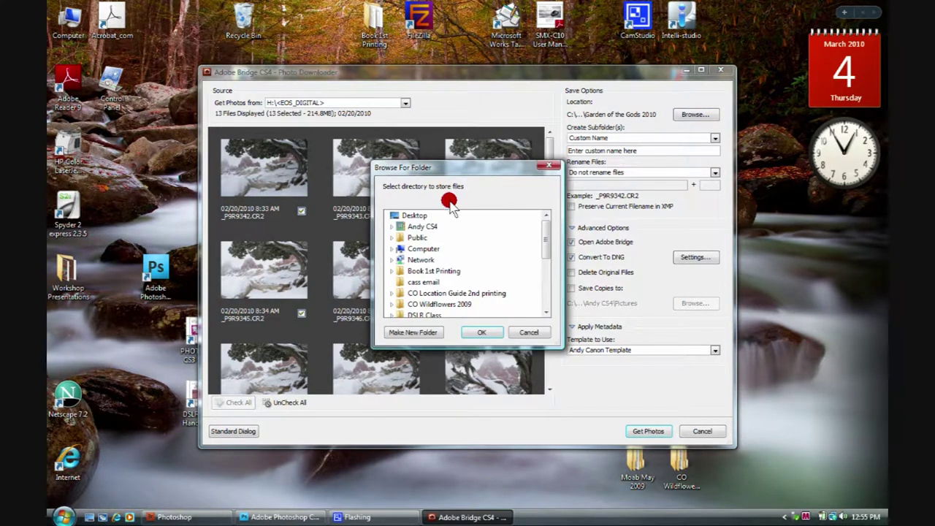
left_click(400, 218)
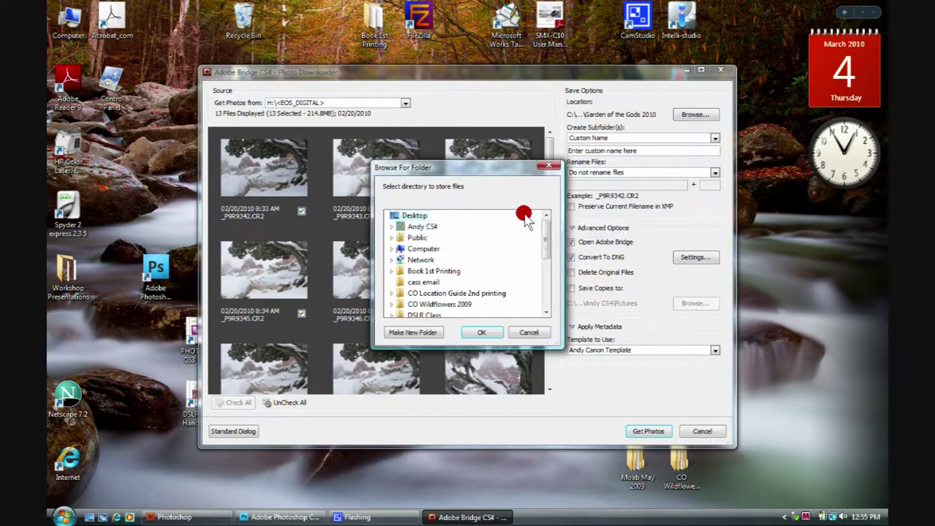
left_click_drag(545, 233, 544, 263)
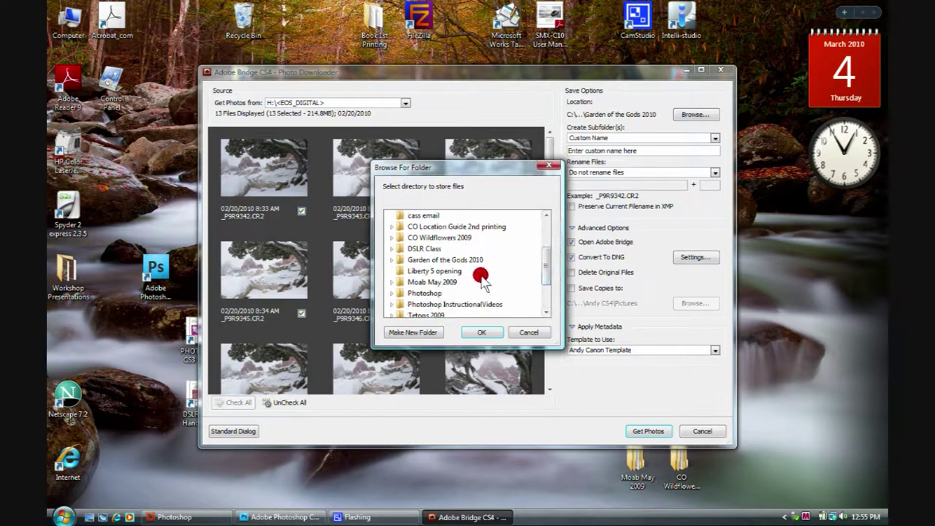
double_click(415, 293)
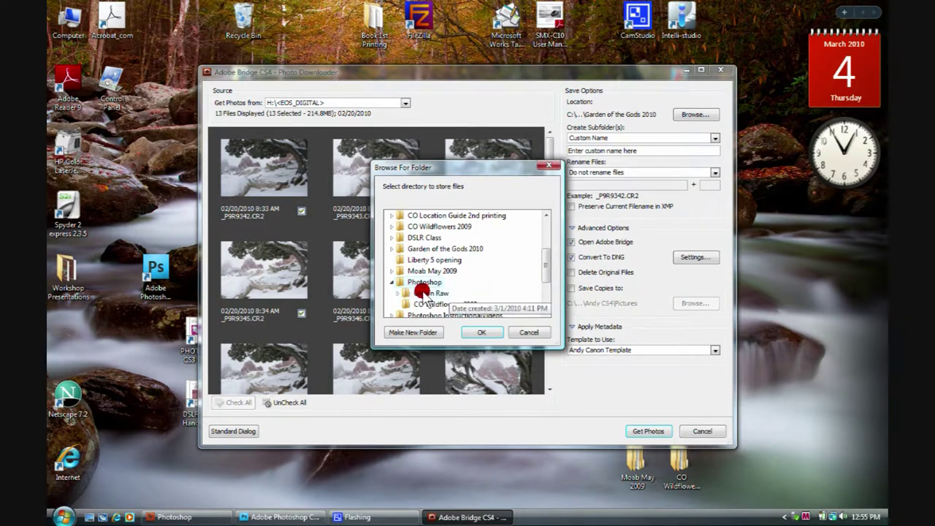
double_click(426, 293)
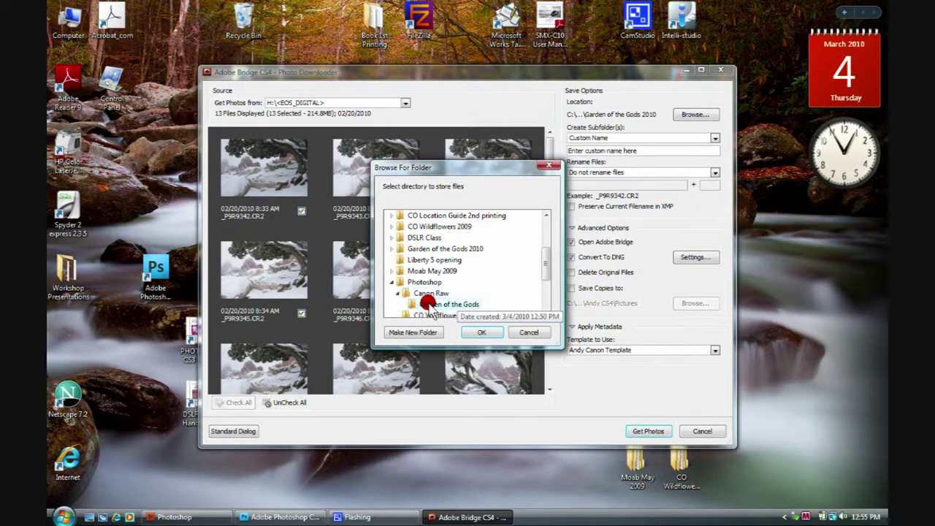
left_click(429, 306)
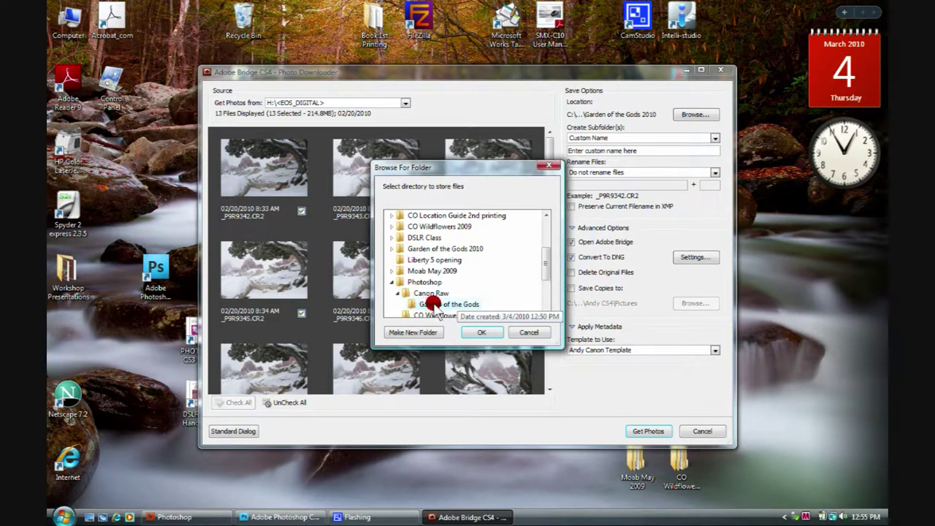
left_click(482, 332)
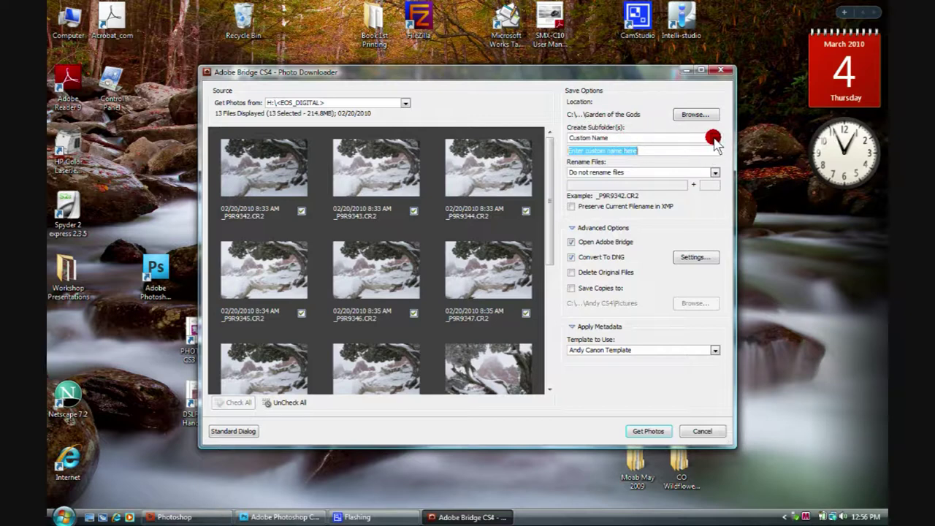
Set Create Subfolder(s) to 'Shot Date (mmddyyyy)' and Rename Files to 'Do not rename files'.
left_click_drag(714, 139, 646, 227)
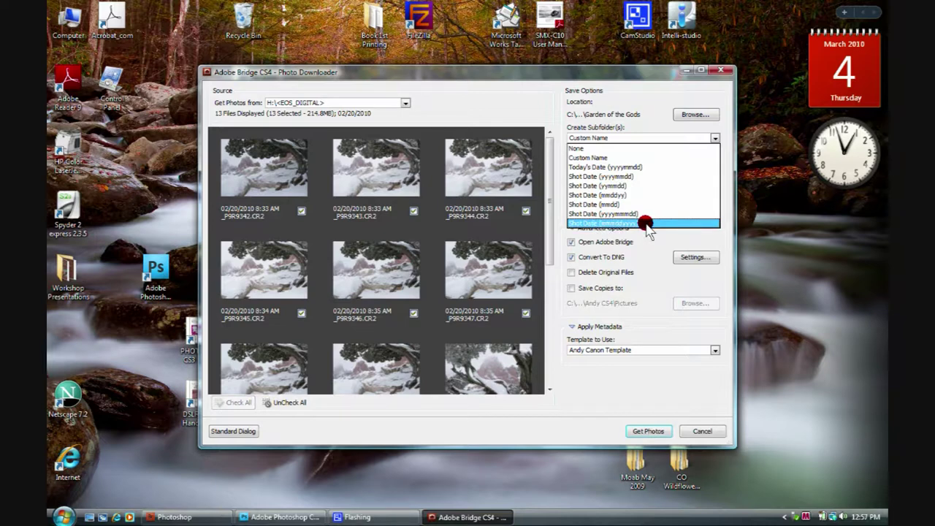
left_click_drag(647, 227, 647, 228)
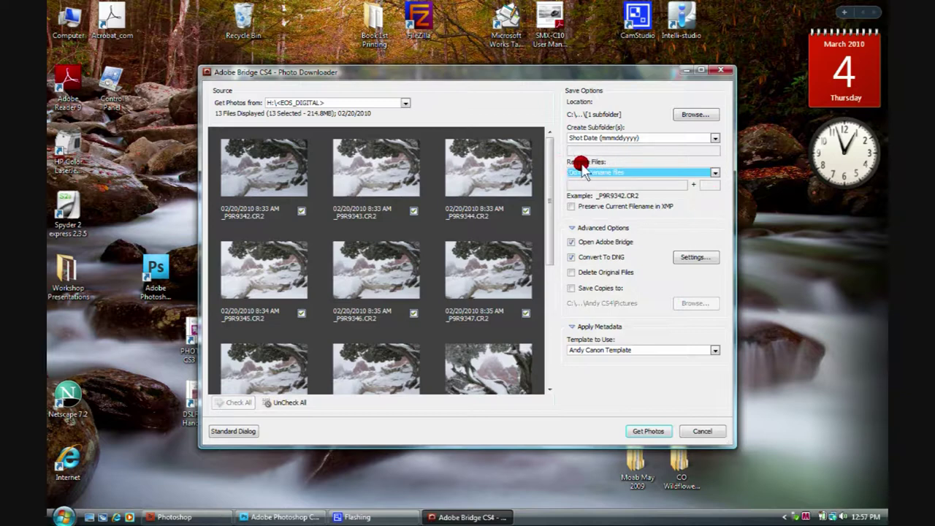
left_click(715, 175)
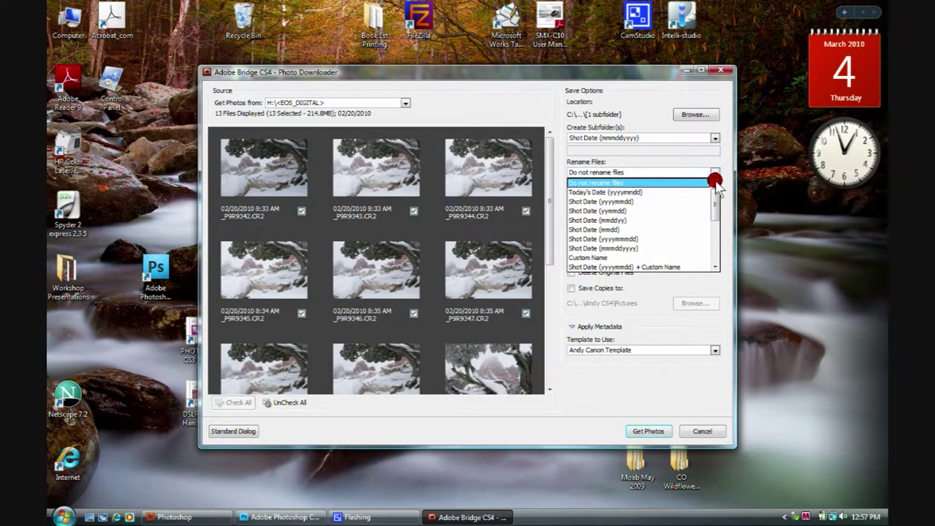
scroll(714, 203, "down", 1)
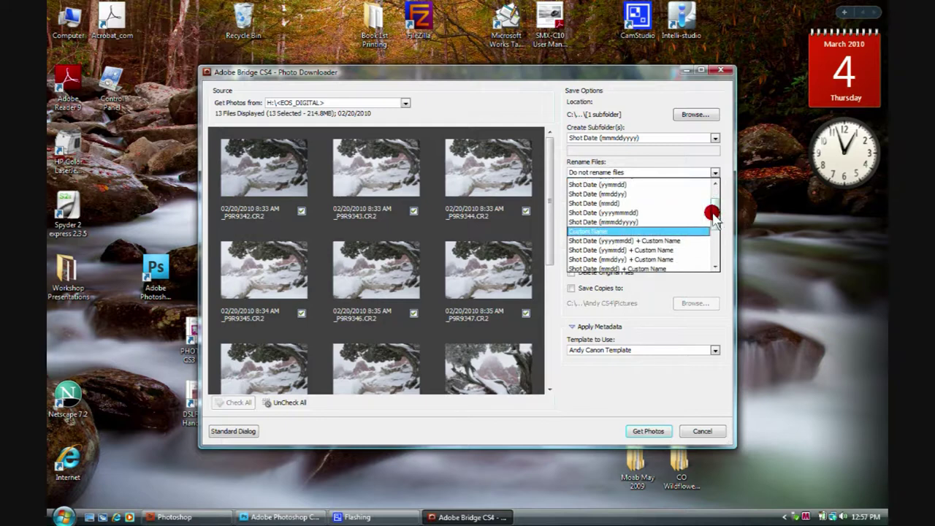
left_click_drag(718, 209, 718, 177)
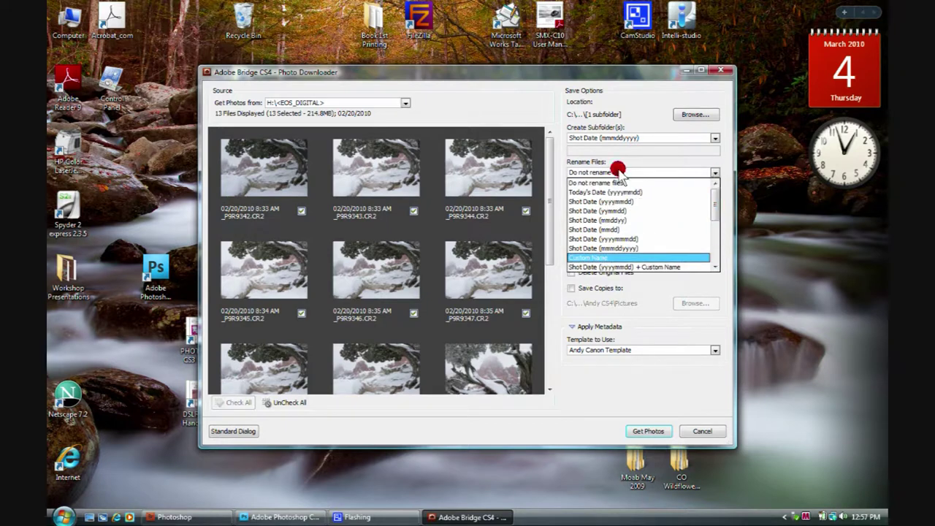
left_click(597, 184)
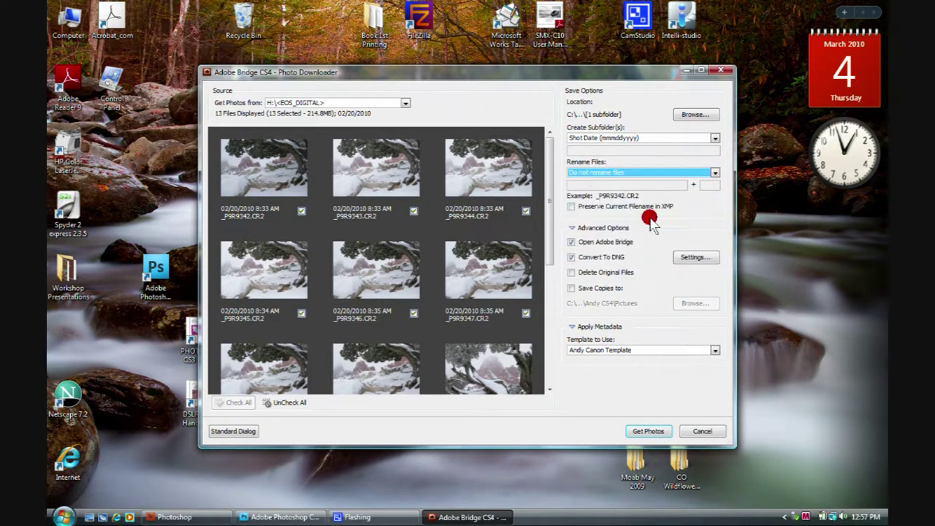